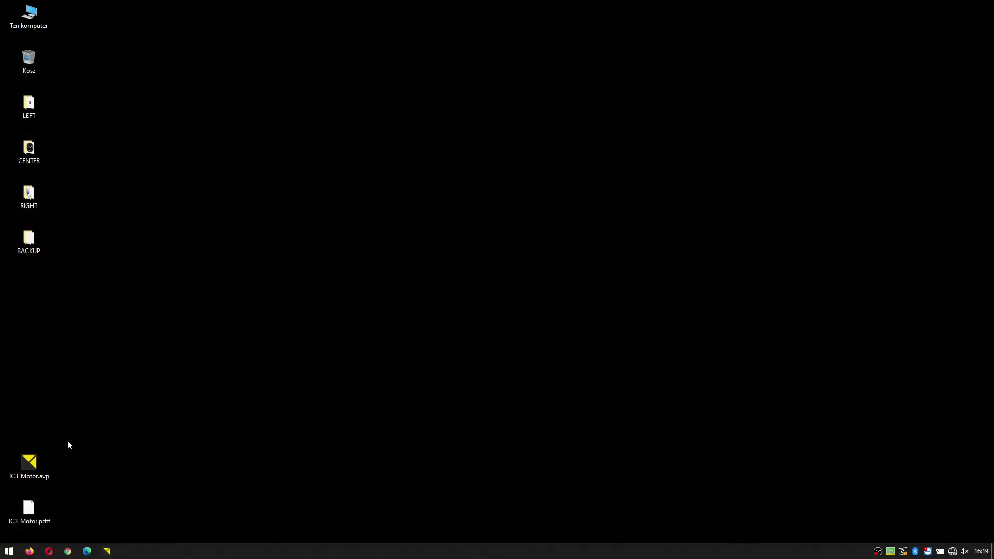
Step: Open the TC3_Motor.avp project from the desktop and display the code of the Ads module's control on() function
{"action": "double_click", "coordinate": [27, 472]}
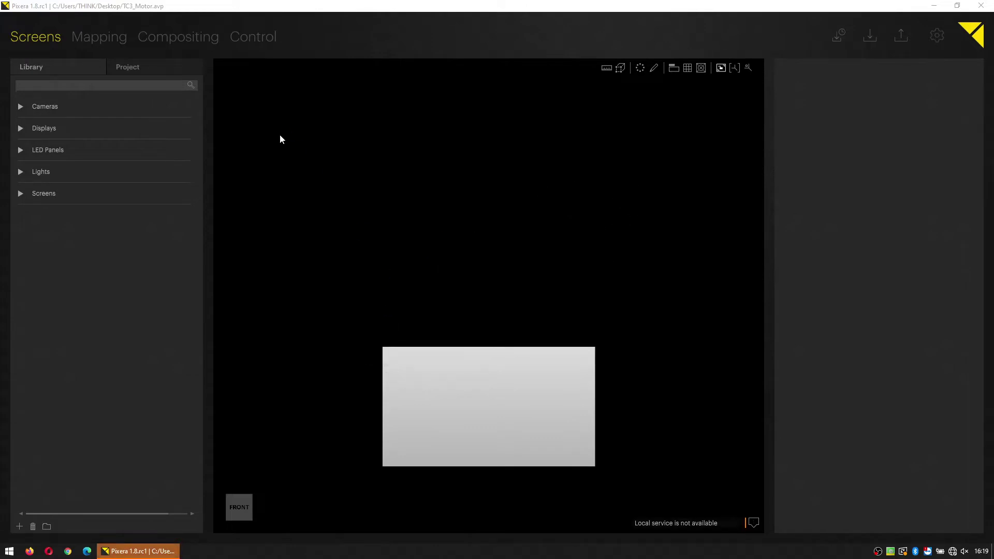
{"action": "left_click", "coordinate": [262, 41]}
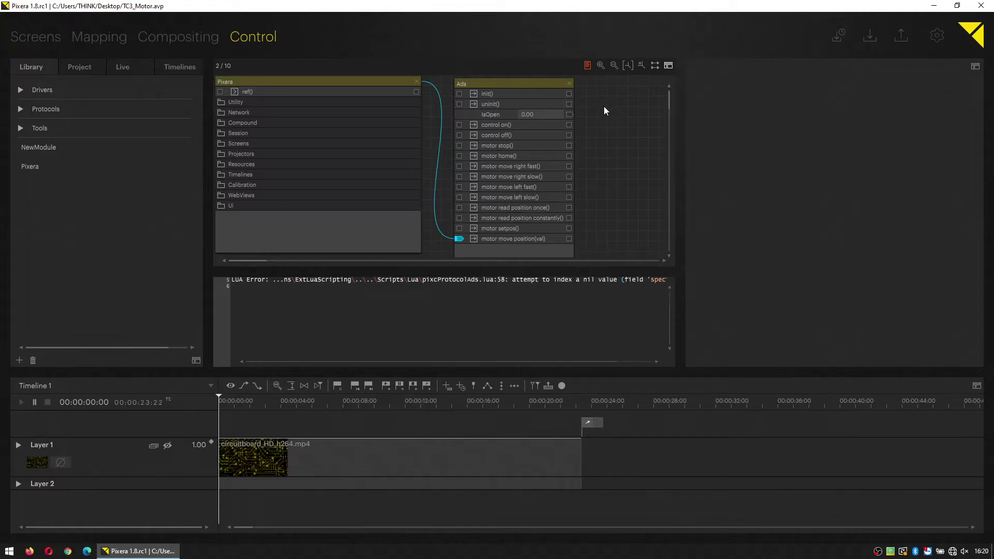
{"action": "left_click", "coordinate": [514, 125]}
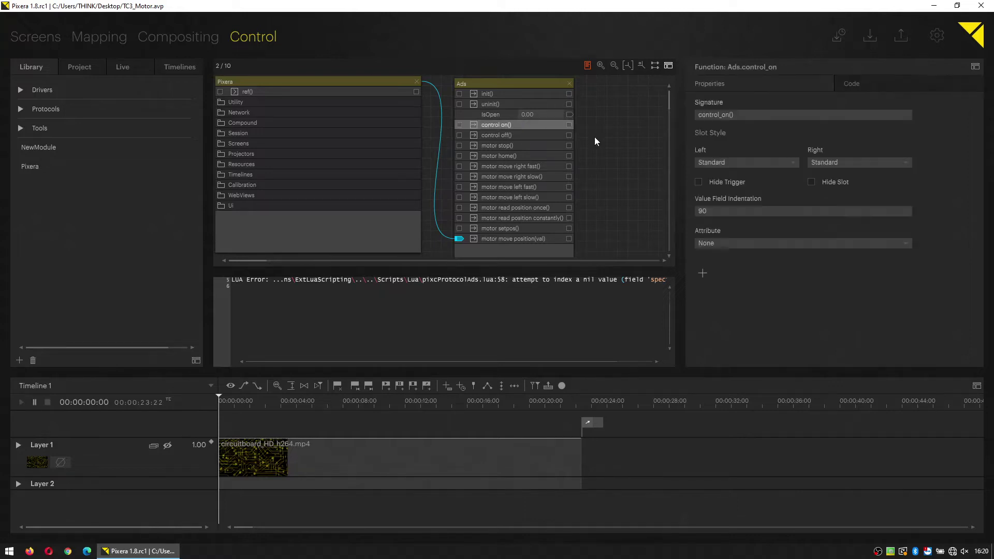
{"action": "left_click", "coordinate": [880, 88]}
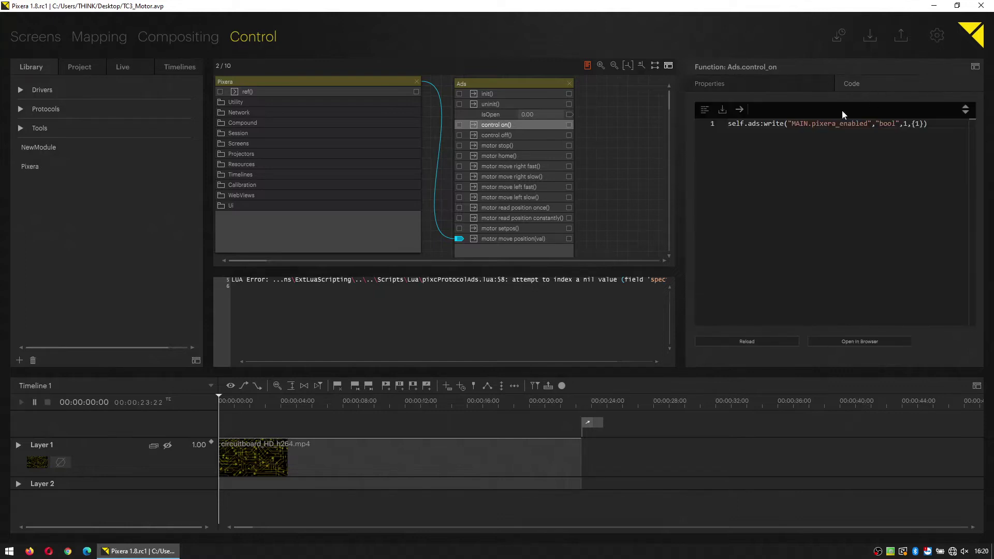
Step: Compare the code of the Ads module's control off() function with that of control on()
{"action": "left_click", "coordinate": [523, 135]}
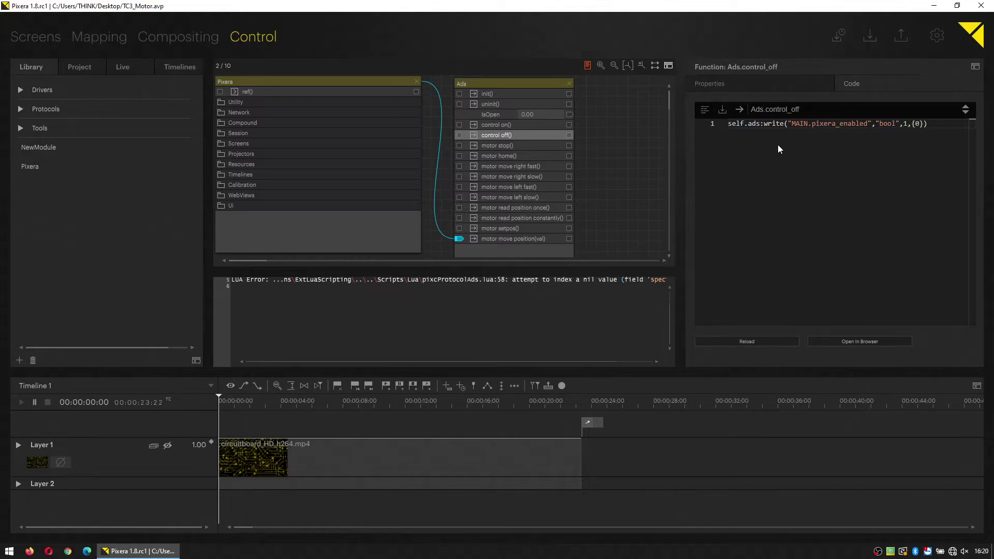
{"action": "left_click", "coordinate": [515, 126]}
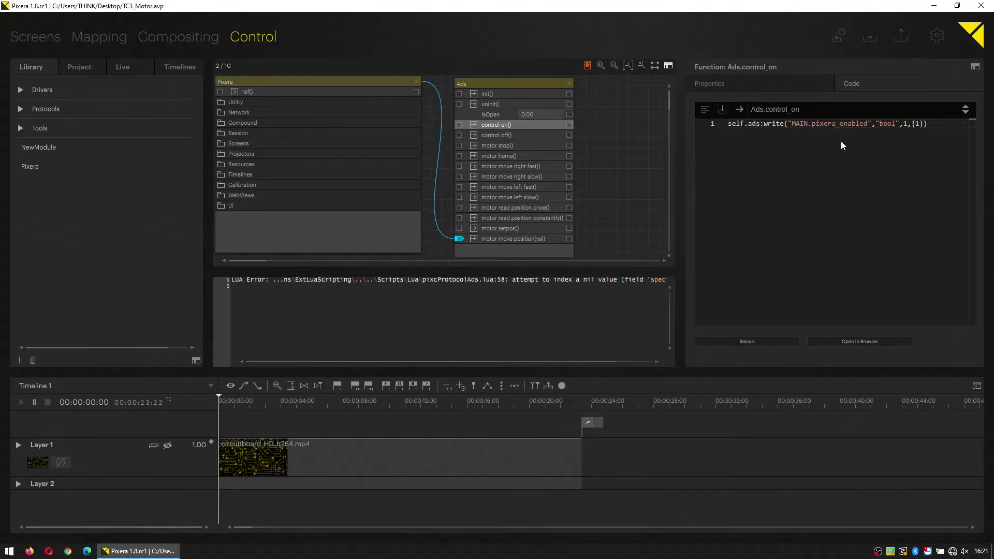
{"action": "left_click", "coordinate": [506, 135]}
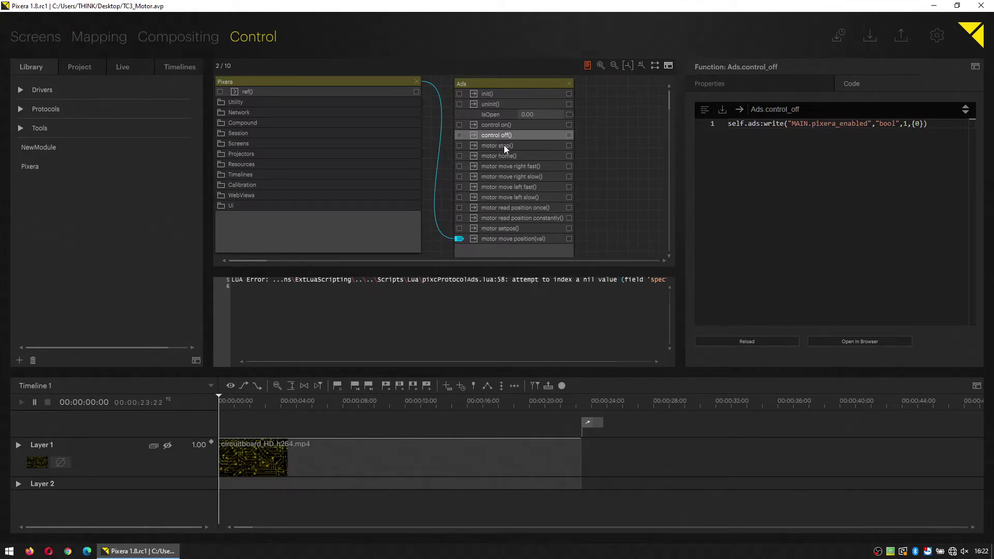
Step: Examine the code of the Ads functions motor stop(), motor home() and the fast and slow right and left moves
{"action": "left_click", "coordinate": [503, 145]}
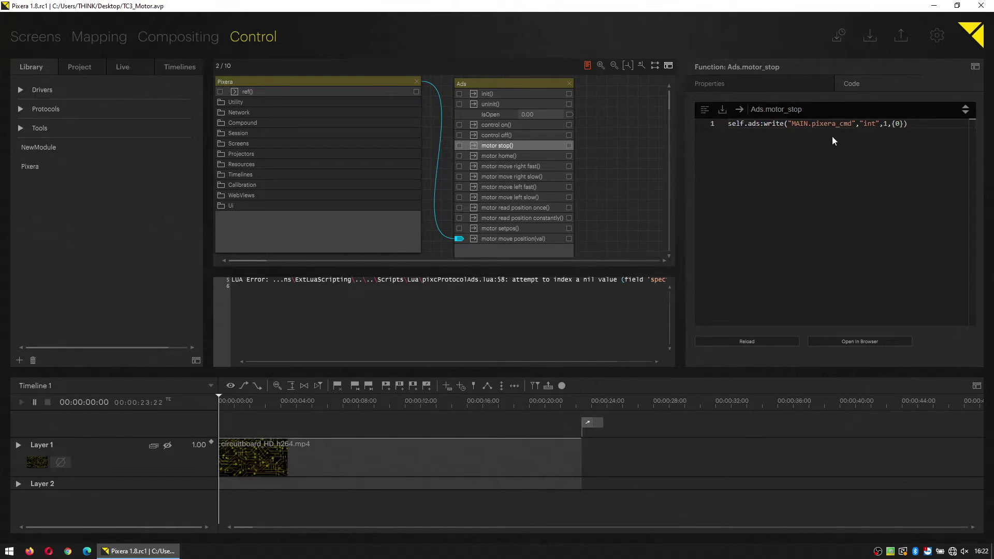
{"action": "left_click", "coordinate": [507, 160]}
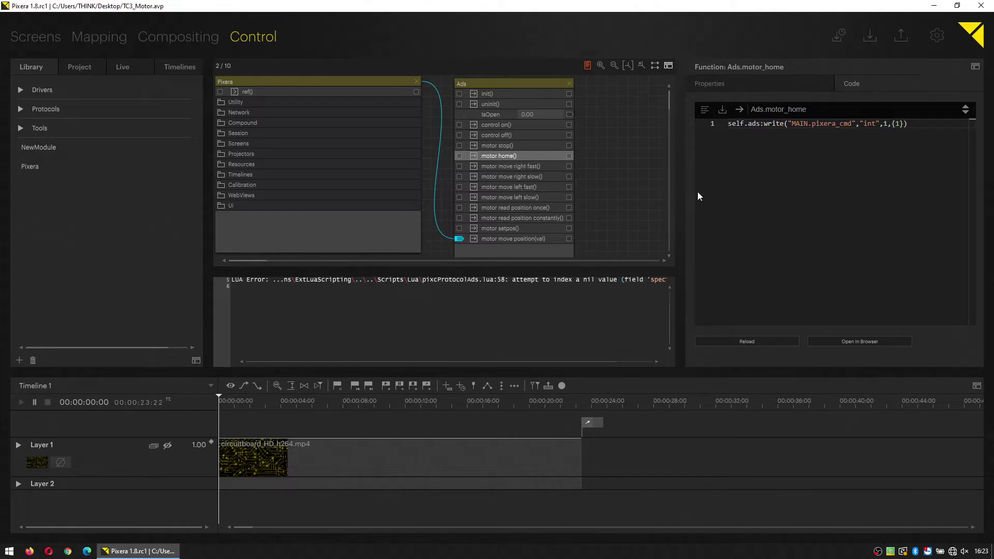
{"action": "left_click", "coordinate": [522, 167]}
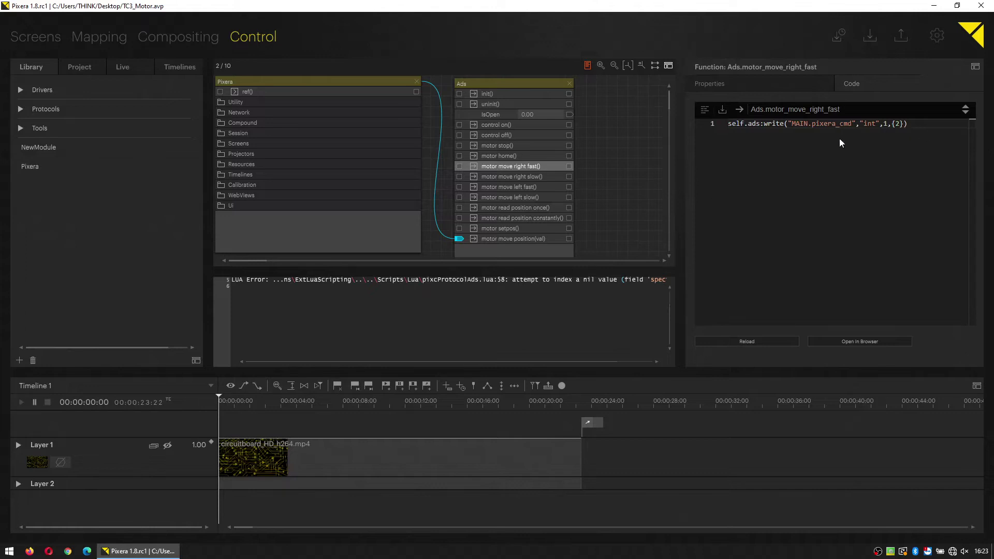
{"action": "left_click", "coordinate": [538, 179]}
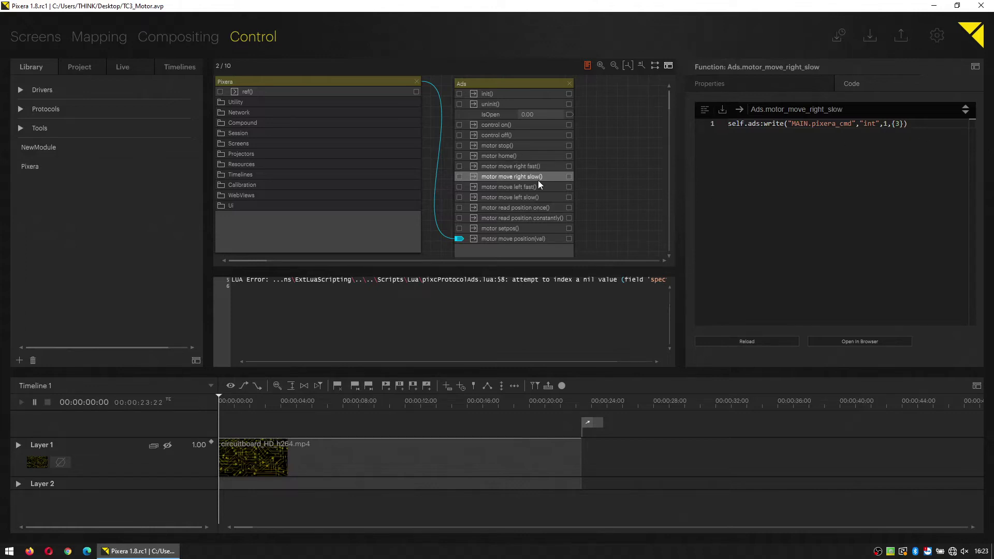
{"action": "left_click", "coordinate": [531, 189]}
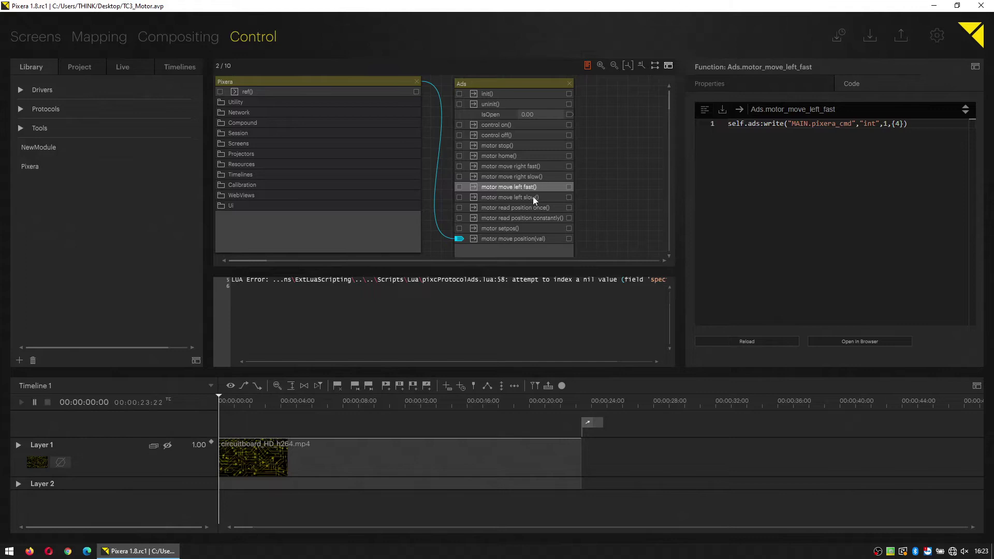
{"action": "left_click", "coordinate": [533, 197]}
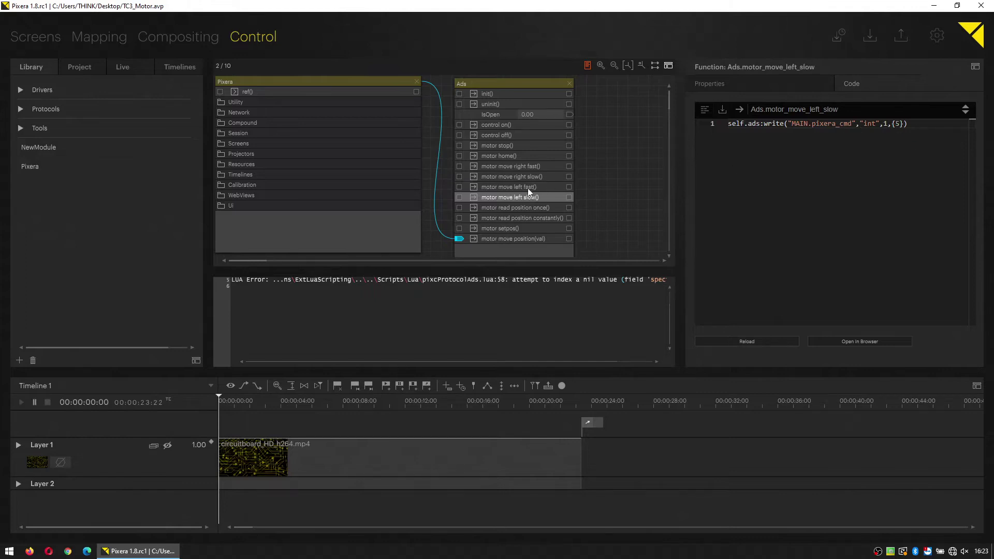
{"action": "left_click", "coordinate": [532, 169]}
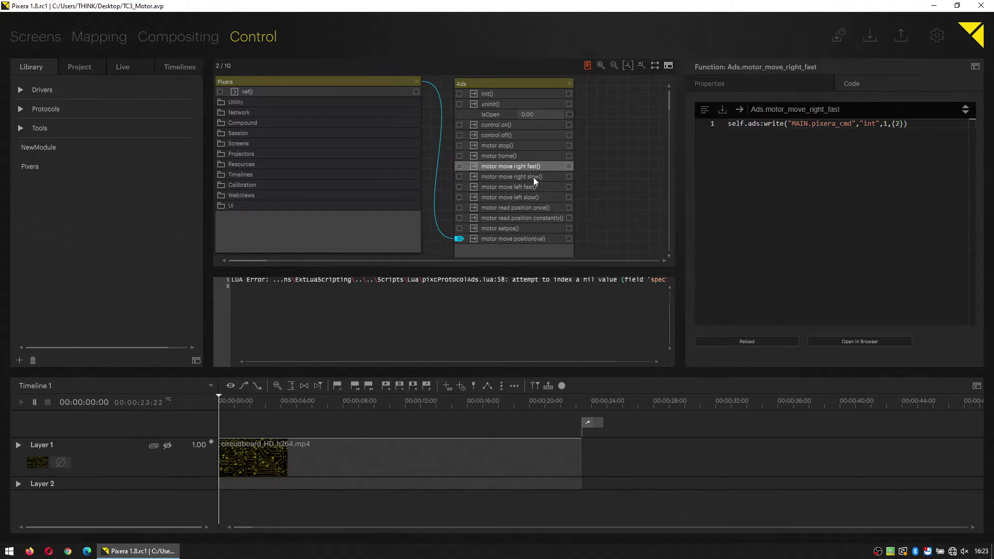
{"action": "left_click", "coordinate": [533, 177]}
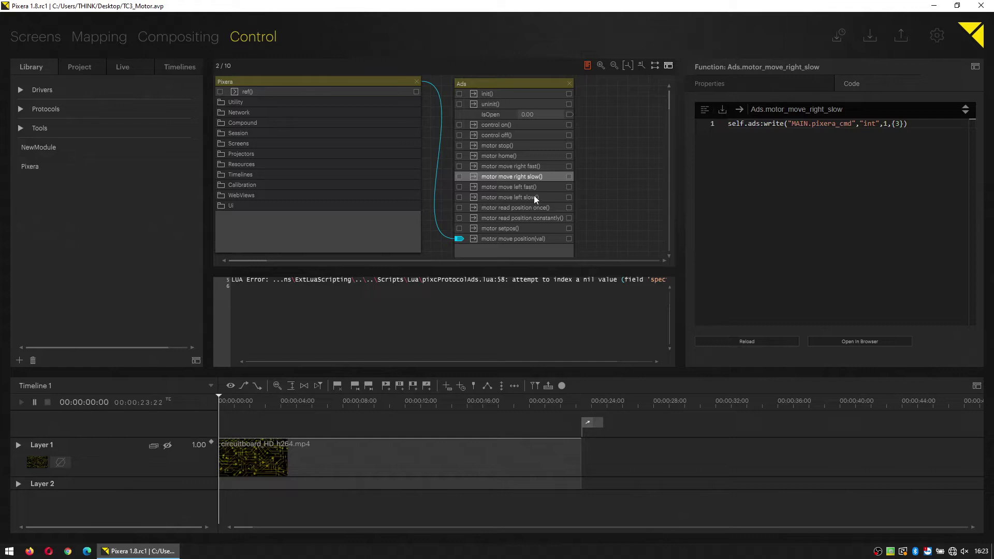
Step: Read through the line of code in the Ads function motor read position once()
{"action": "left_click", "coordinate": [526, 206]}
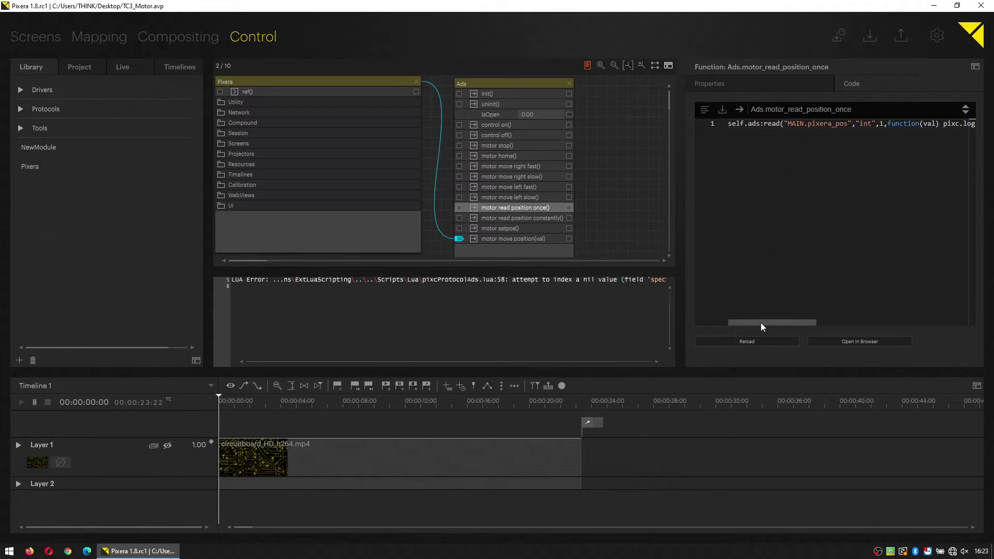
{"action": "left_click_drag", "start_coordinate": [768, 321], "coordinate": [788, 322]}
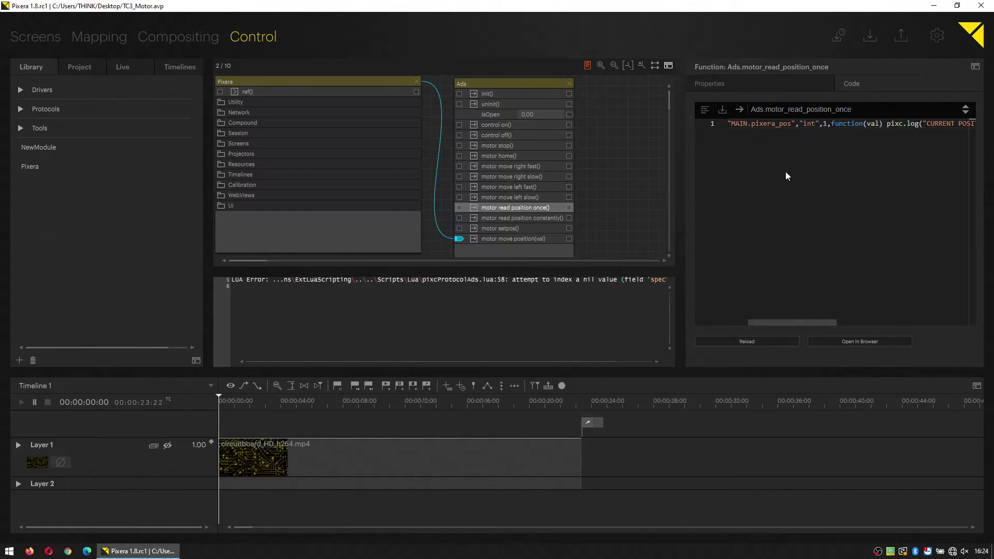
{"action": "left_click_drag", "start_coordinate": [791, 323], "coordinate": [840, 318]}
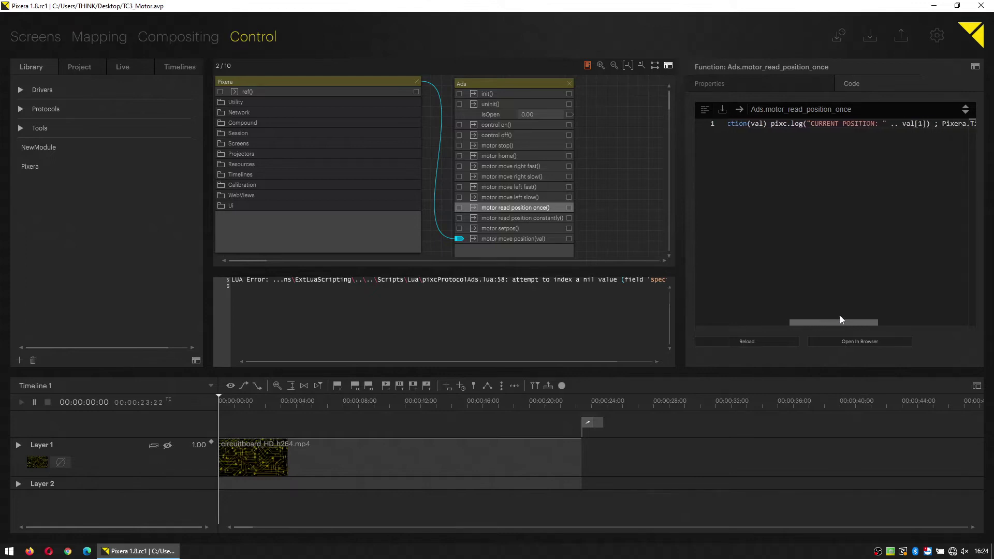
{"action": "left_click", "coordinate": [925, 124]}
{"action": "type", "text": ")"}
Step: Read through the notification code in the Ads function motor read position constantly()
{"action": "left_click", "coordinate": [544, 218]}
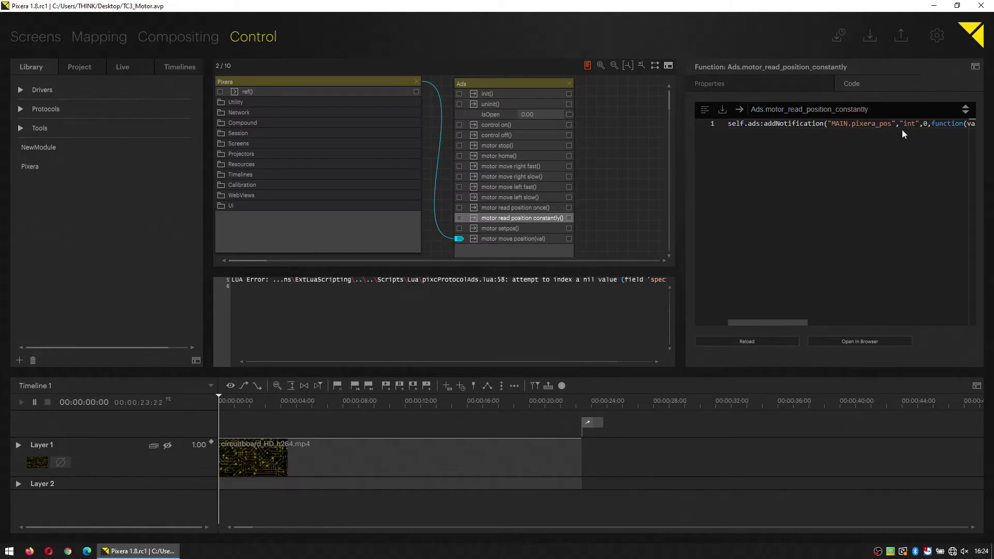
{"action": "left_click_drag", "start_coordinate": [776, 323], "coordinate": [797, 322]}
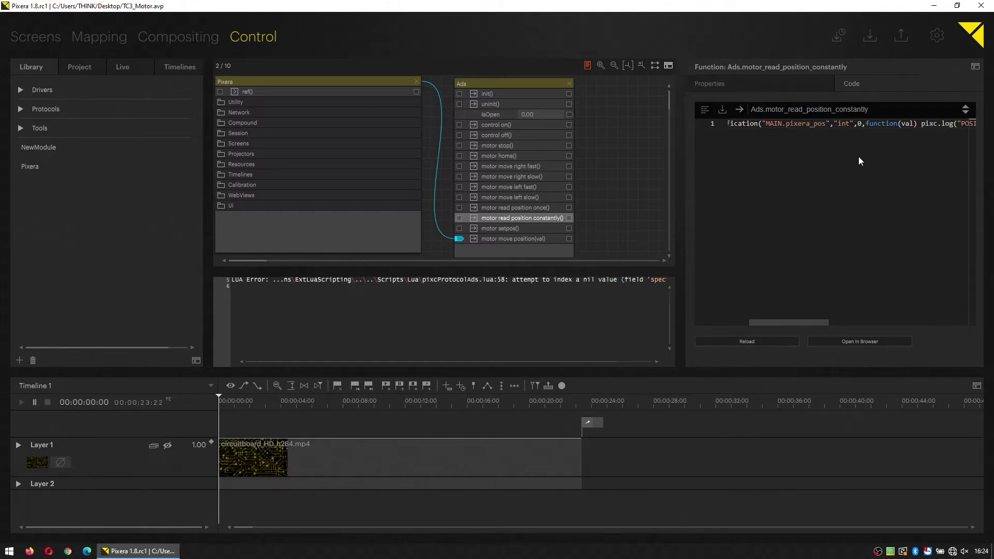
{"action": "left_click_drag", "start_coordinate": [791, 324], "coordinate": [850, 317]}
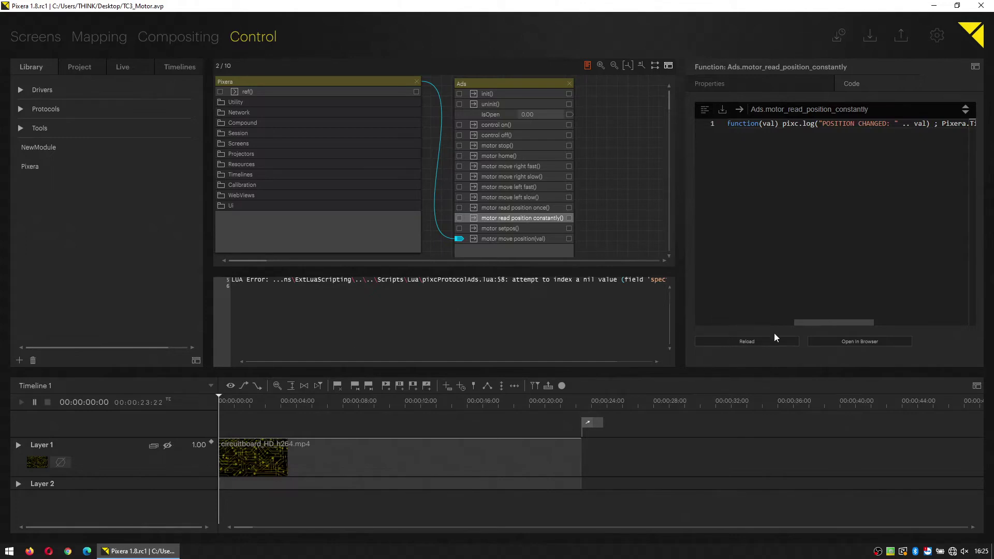
{"action": "left_click_drag", "start_coordinate": [813, 323], "coordinate": [800, 324]}
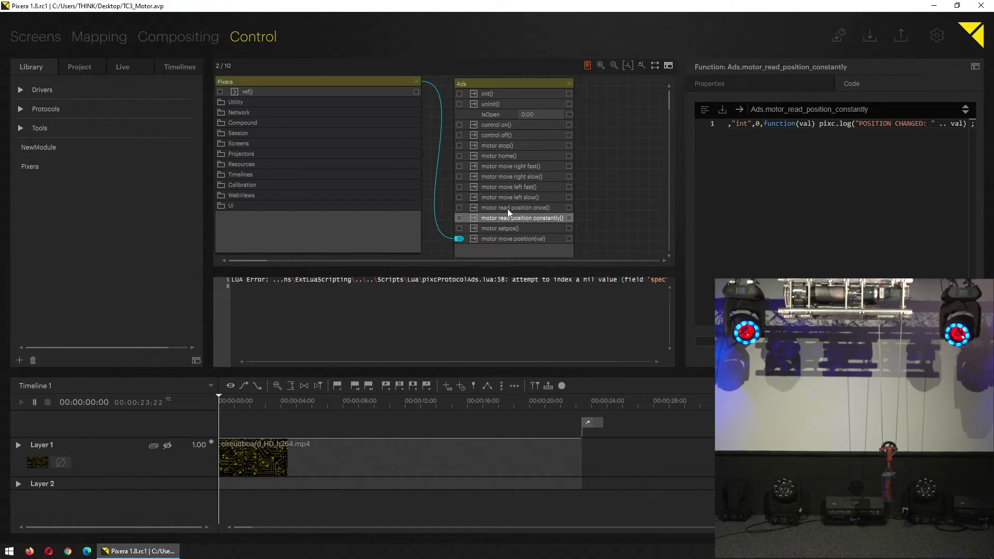
Step: Home the motor, running the single position read both before and after the move
{"action": "left_click", "coordinate": [474, 208]}
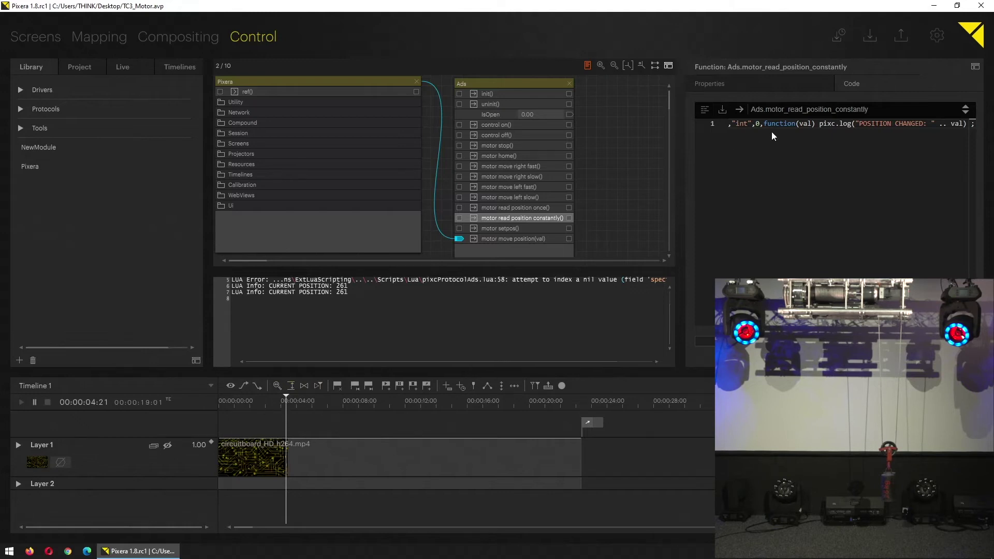
{"action": "key", "text": "ctrl+v"}
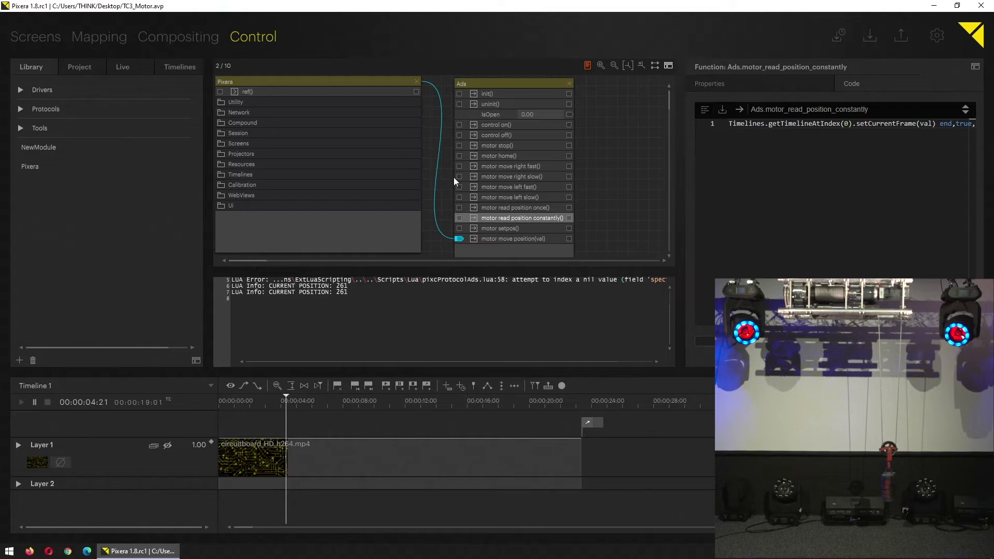
{"action": "left_click", "coordinate": [473, 155]}
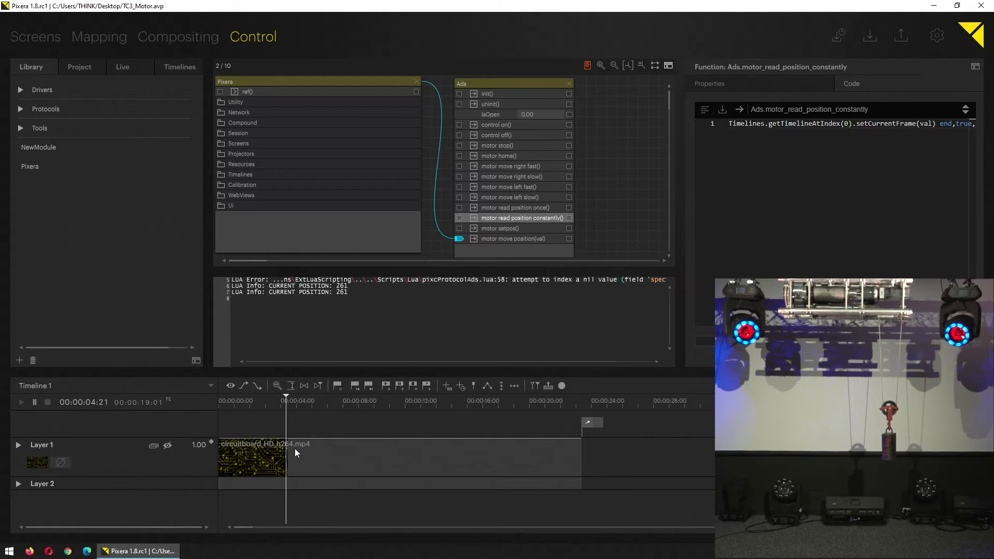
{"action": "left_click", "coordinate": [472, 210]}
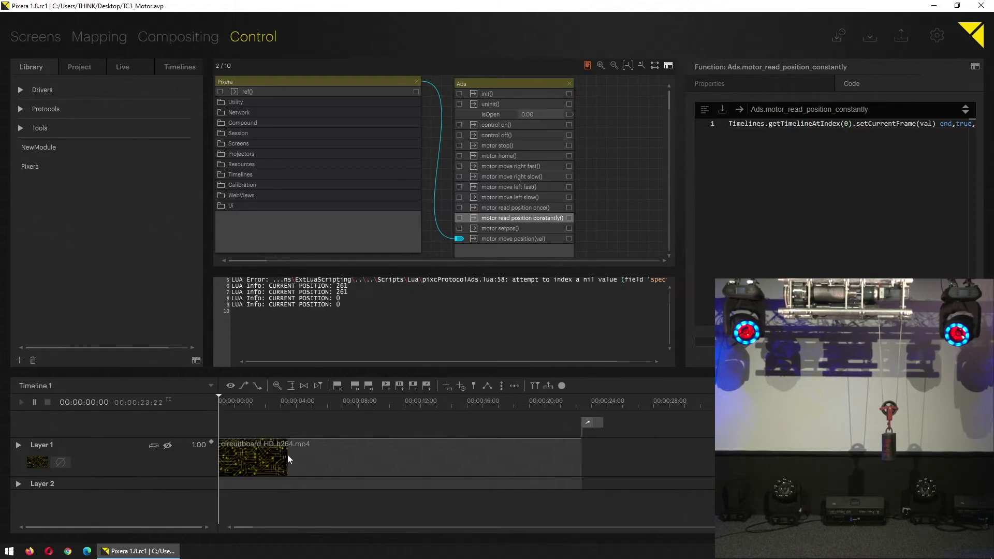
Step: Start the constant position reading, run the slow left motor move and send the motor home
{"action": "left_click", "coordinate": [473, 219]}
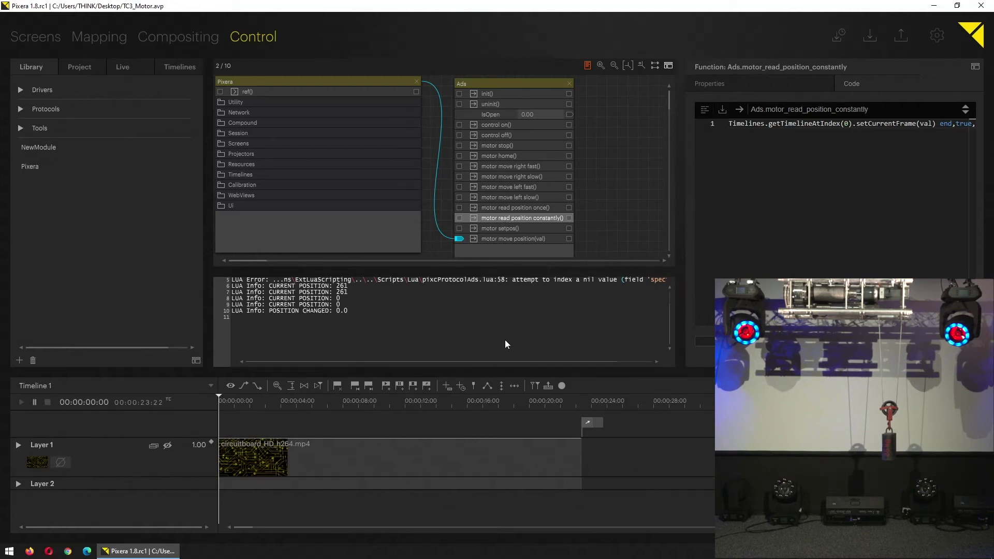
{"action": "left_click", "coordinate": [473, 197]}
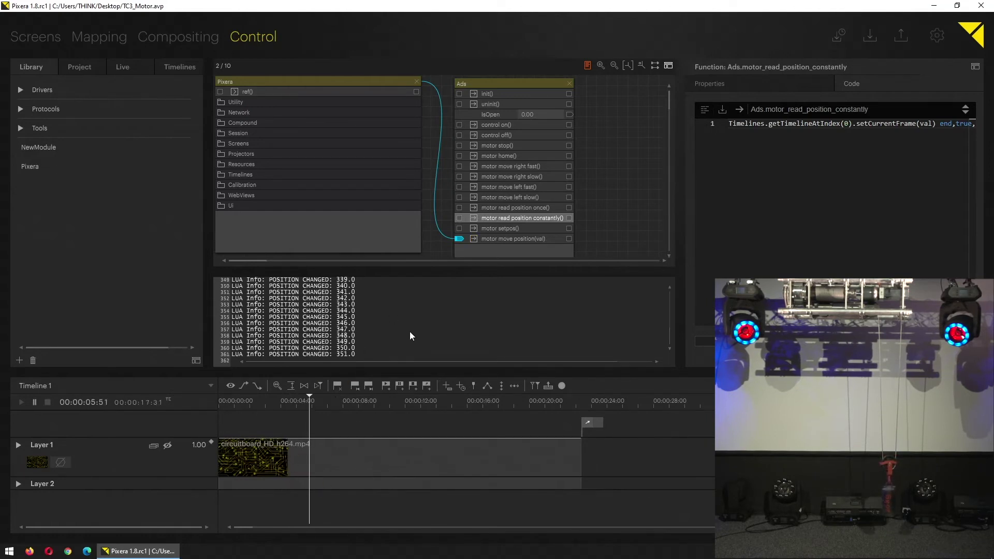
{"action": "left_click", "coordinate": [474, 154]}
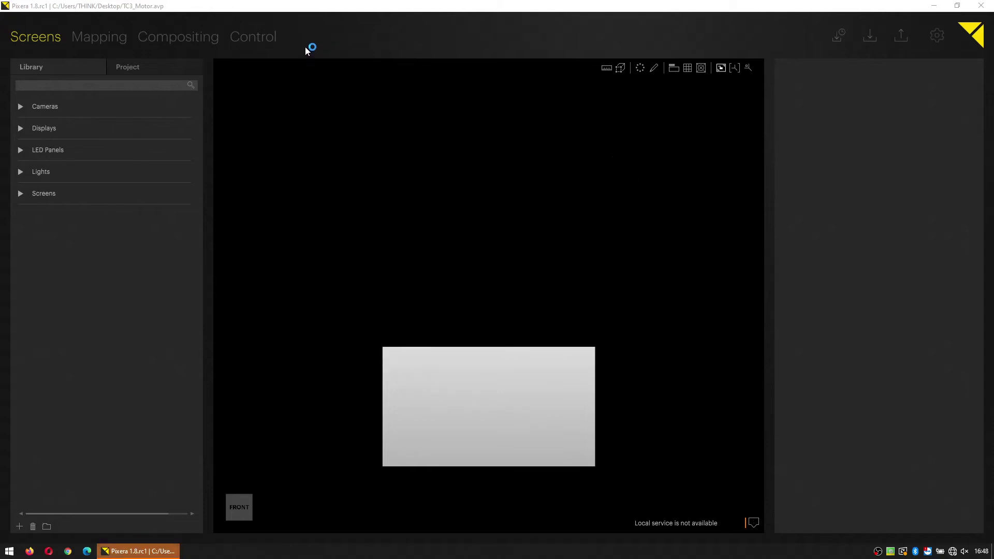
Step: Go back to the Control workspace and display the code of the Ads function motor setpos()
{"action": "left_click", "coordinate": [252, 37]}
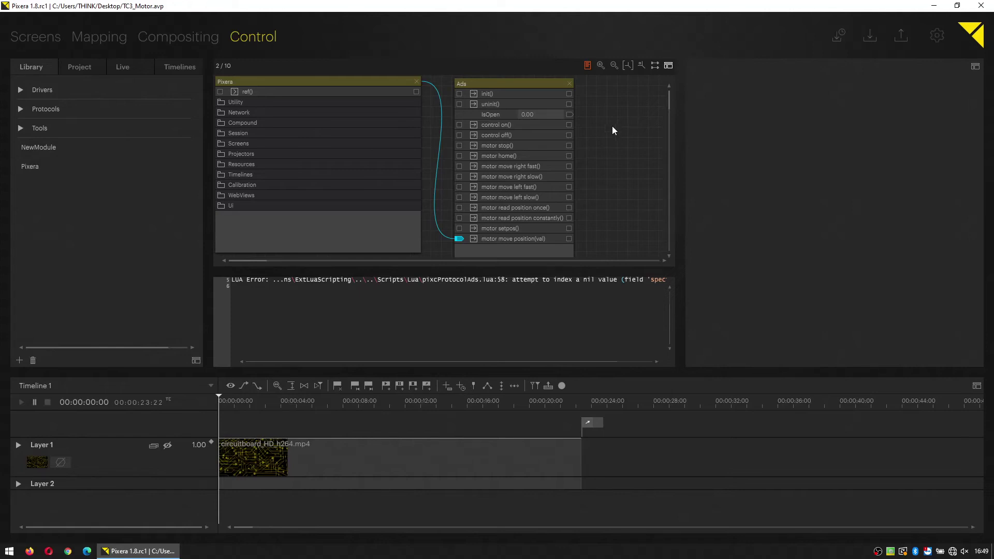
{"action": "left_click", "coordinate": [493, 229]}
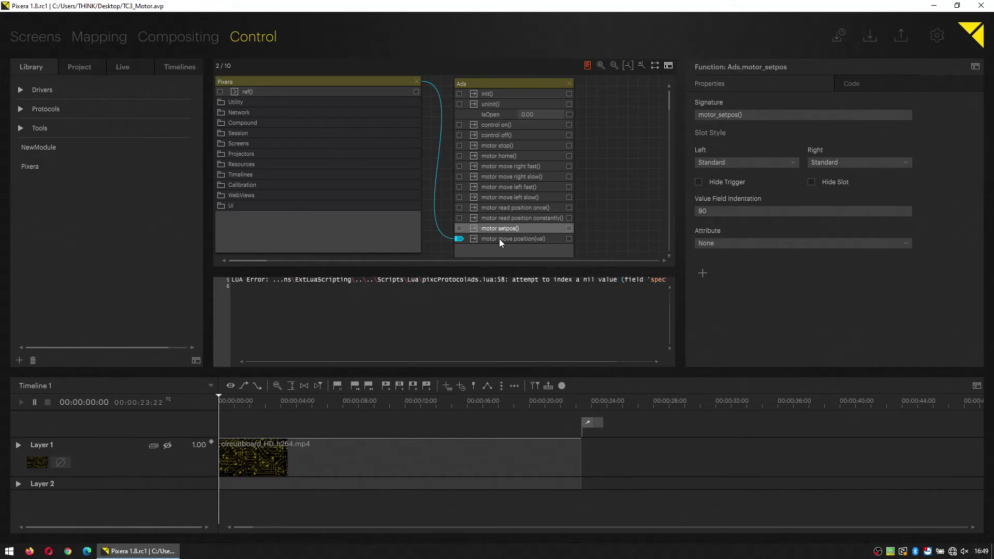
{"action": "left_click", "coordinate": [499, 238]}
{"action": "left_click", "coordinate": [506, 228]}
{"action": "left_click", "coordinate": [858, 79]}
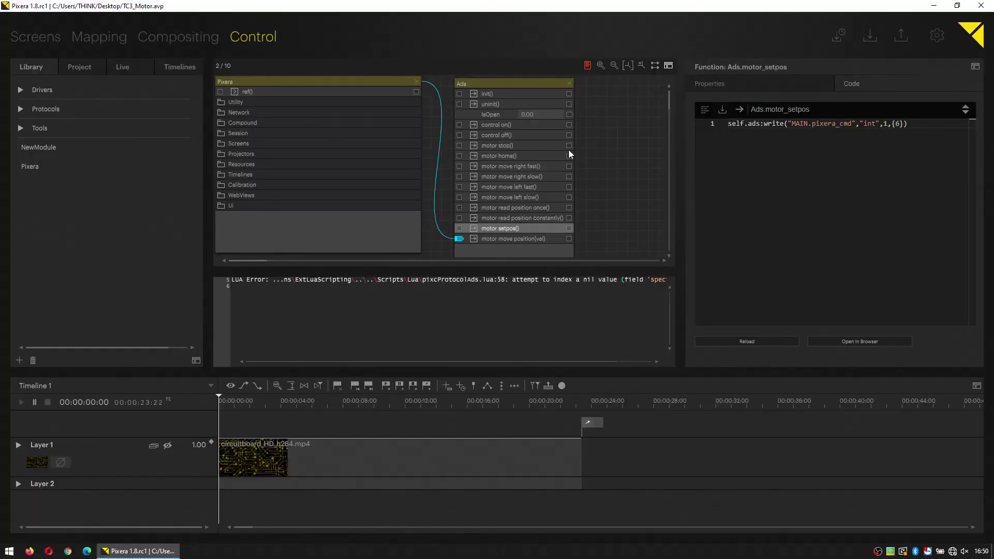
Step: Review the command values in the code of motor stop(), motor move right fast() and motor move right slow()
{"action": "left_click", "coordinate": [508, 147]}
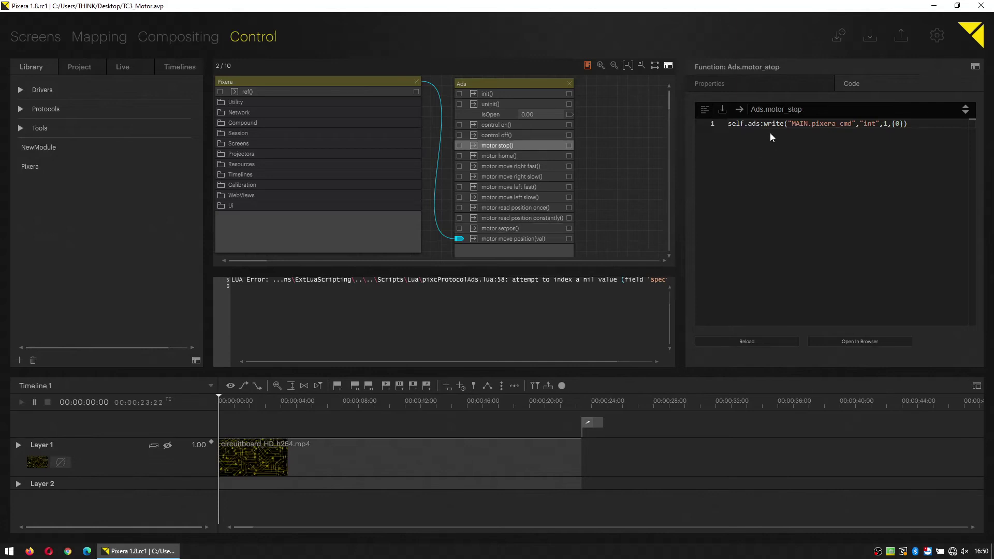
{"action": "left_click", "coordinate": [512, 166]}
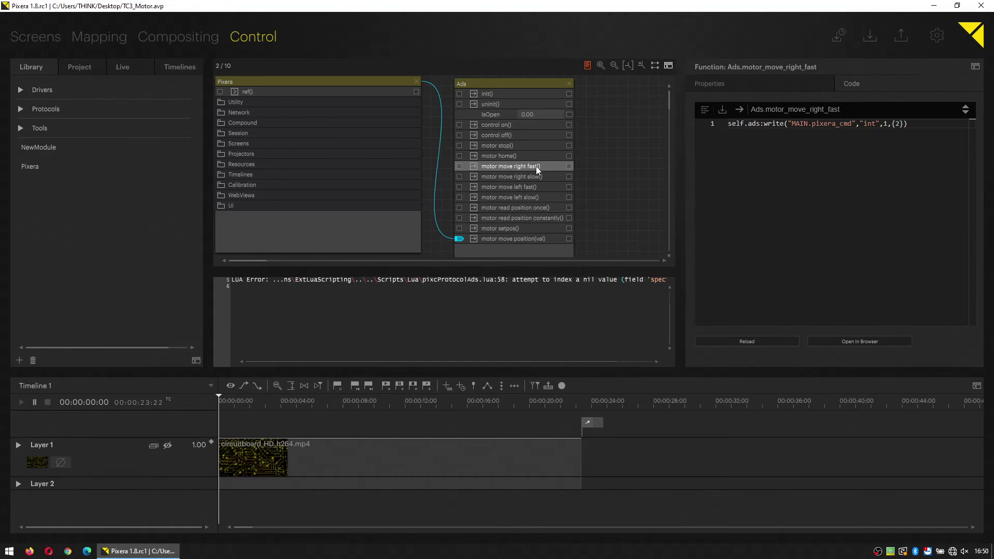
{"action": "left_click", "coordinate": [524, 176]}
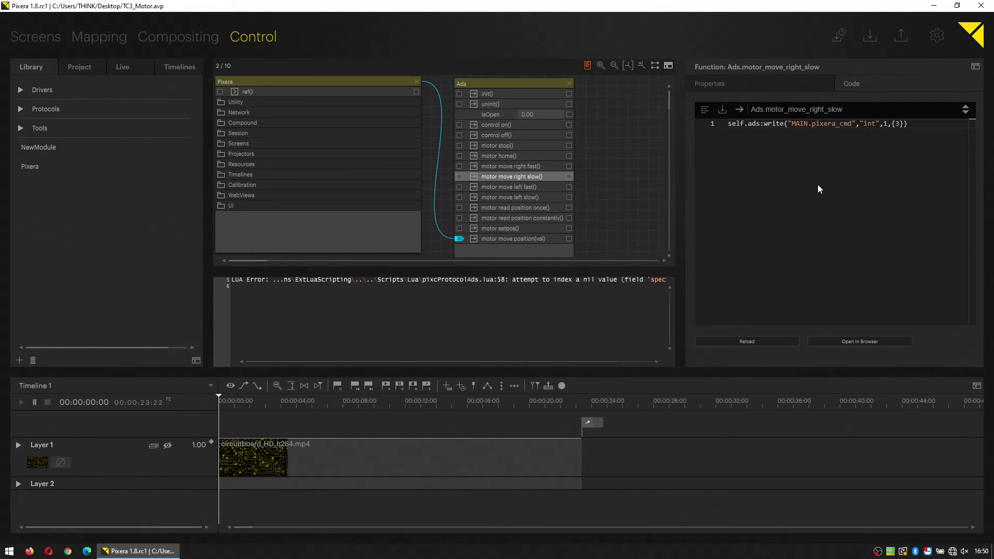
Step: Review the code of the Ads functions motor setpos() and motor move position(val)
{"action": "left_click", "coordinate": [513, 229]}
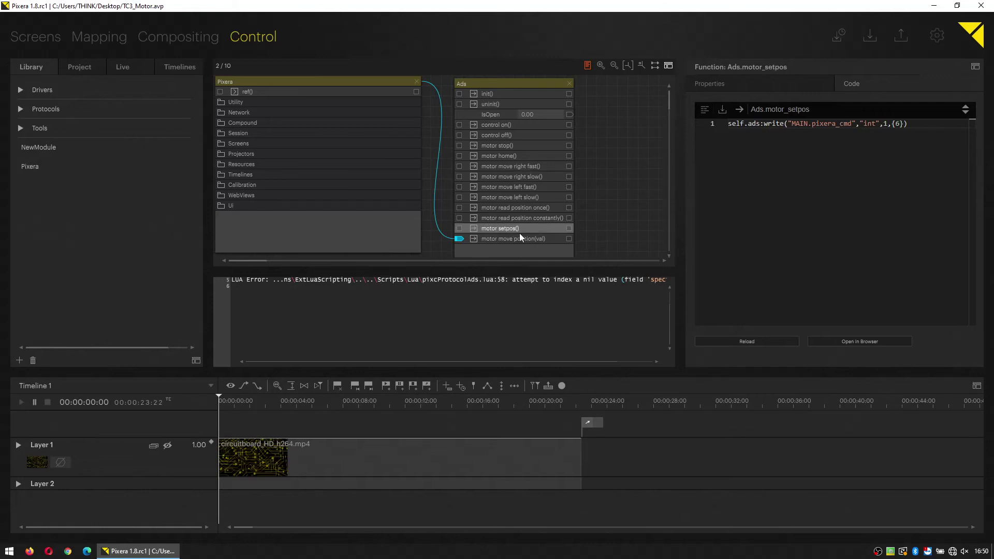
{"action": "left_click", "coordinate": [515, 239]}
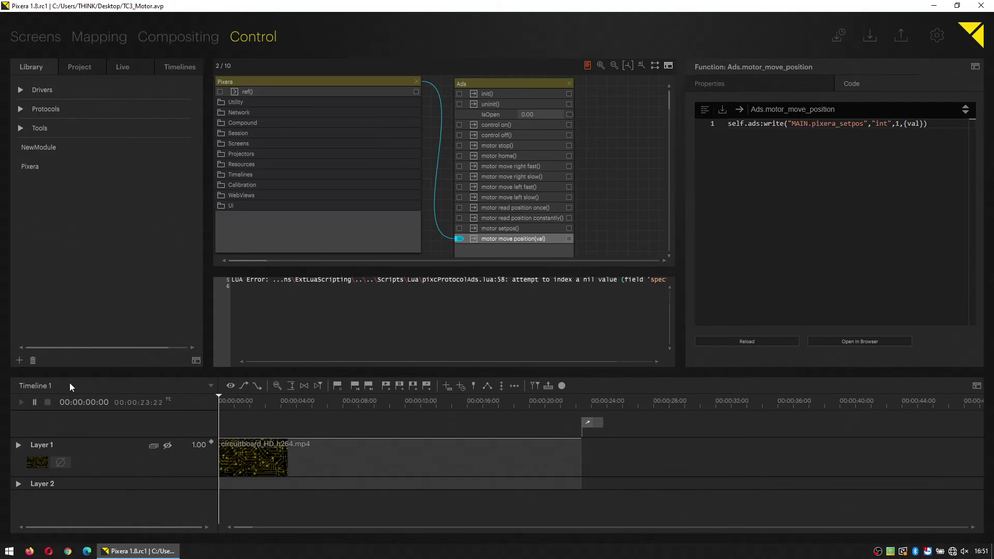
Step: Expand Layer 2 and its Motor node in Timeline 1 and enlarge the Position track to show its keyframe curve
{"action": "left_click", "coordinate": [18, 484]}
{"action": "left_click", "coordinate": [18, 484]}
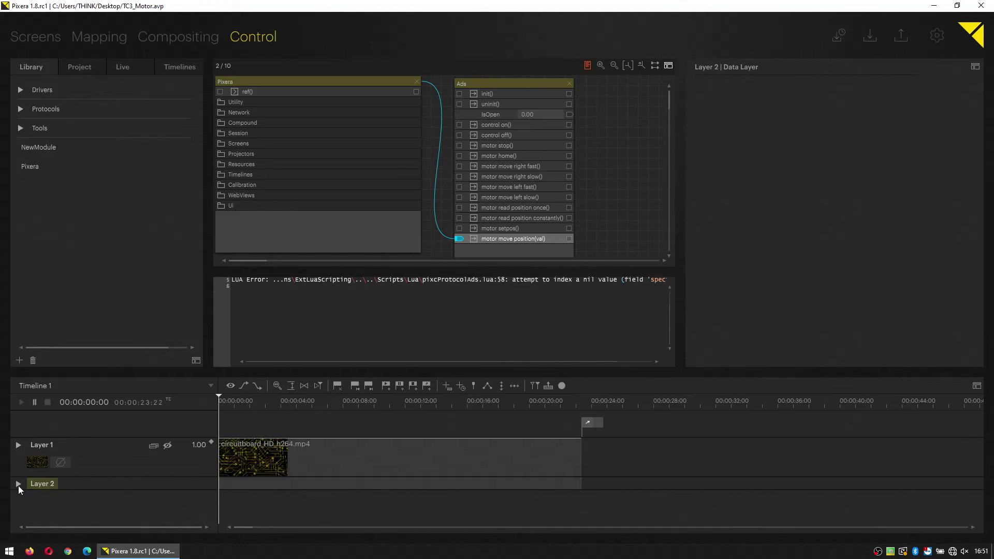
{"action": "left_click", "coordinate": [33, 497]}
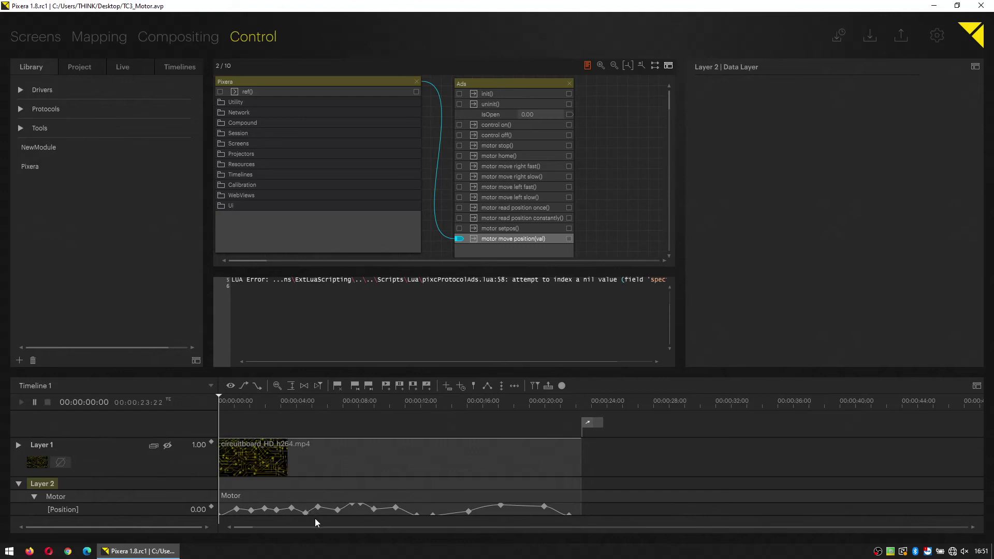
{"action": "scroll", "coordinate": [311, 518], "scroll_direction": "up", "scroll_amount": 2}
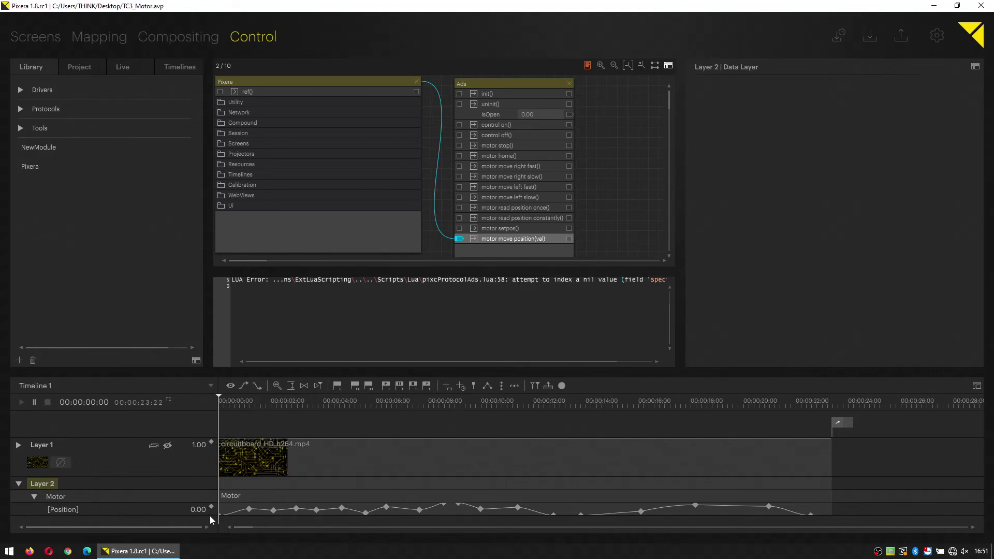
{"action": "left_click_drag", "start_coordinate": [212, 518], "coordinate": [214, 555]}
{"action": "scroll", "coordinate": [164, 488], "scroll_direction": "down", "scroll_amount": 1}
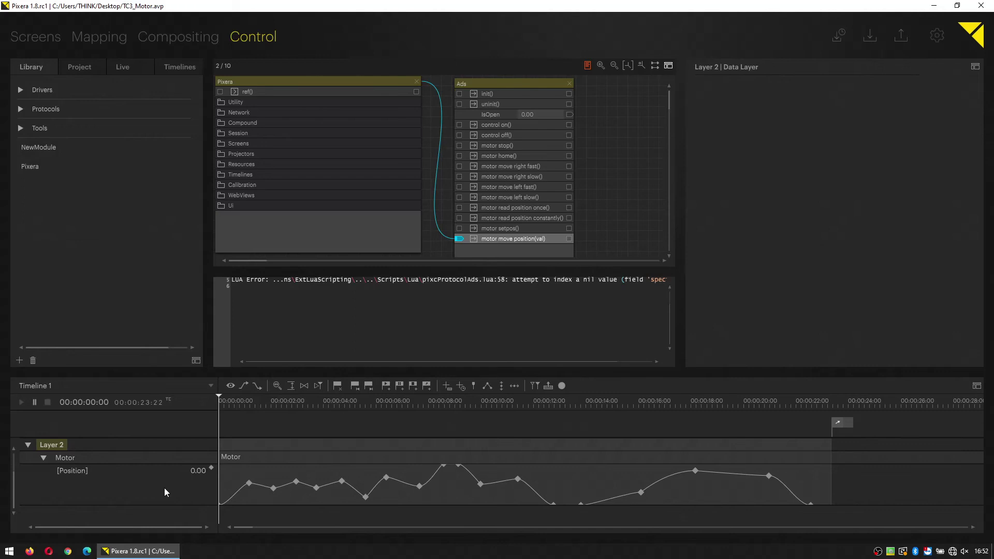
Step: Open TC3_Motor.pdtf from the desktop in Notepad++ to examine the Position parameter definition, and return to Pixera
{"action": "left_click", "coordinate": [174, 550]}
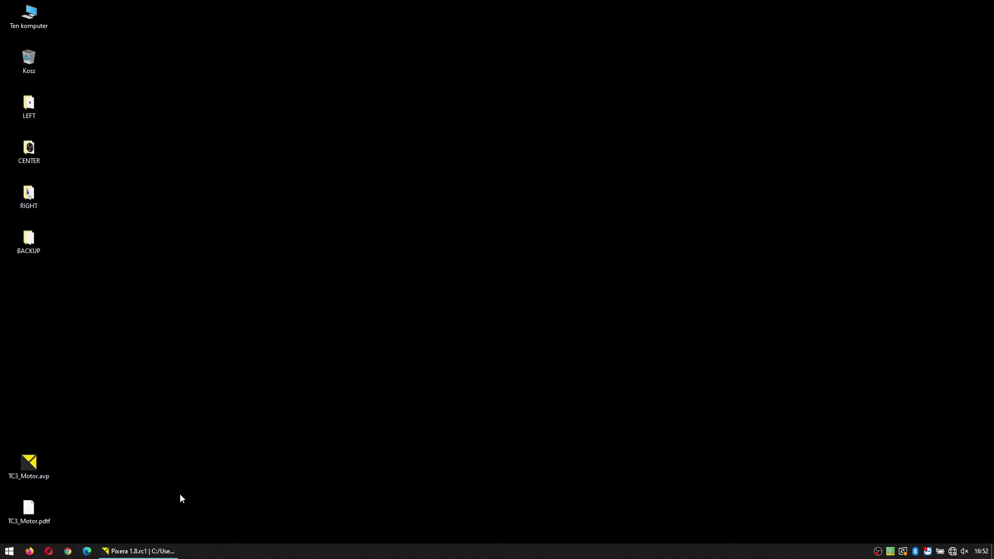
{"action": "right_click", "coordinate": [22, 512]}
{"action": "left_click", "coordinate": [68, 360]}
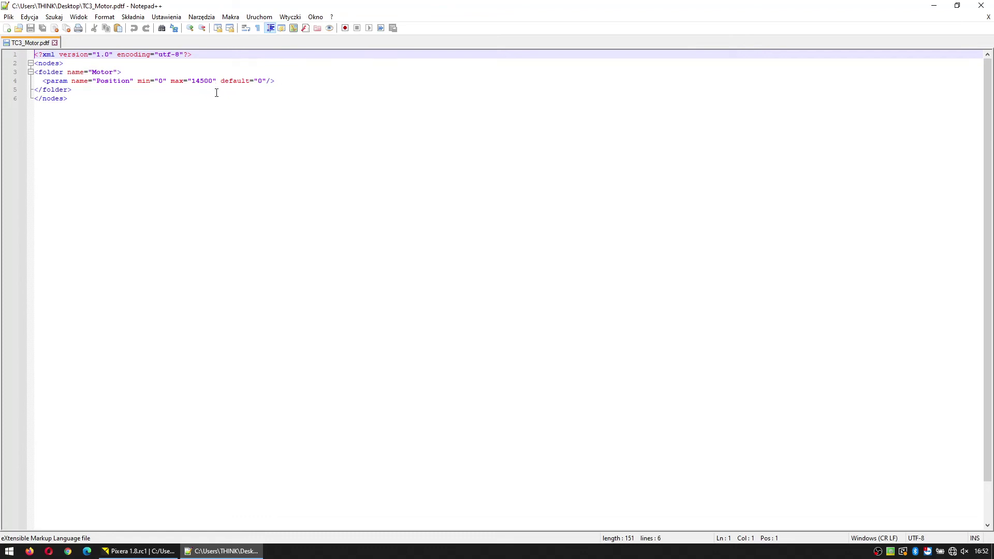
{"action": "left_click", "coordinate": [162, 551]}
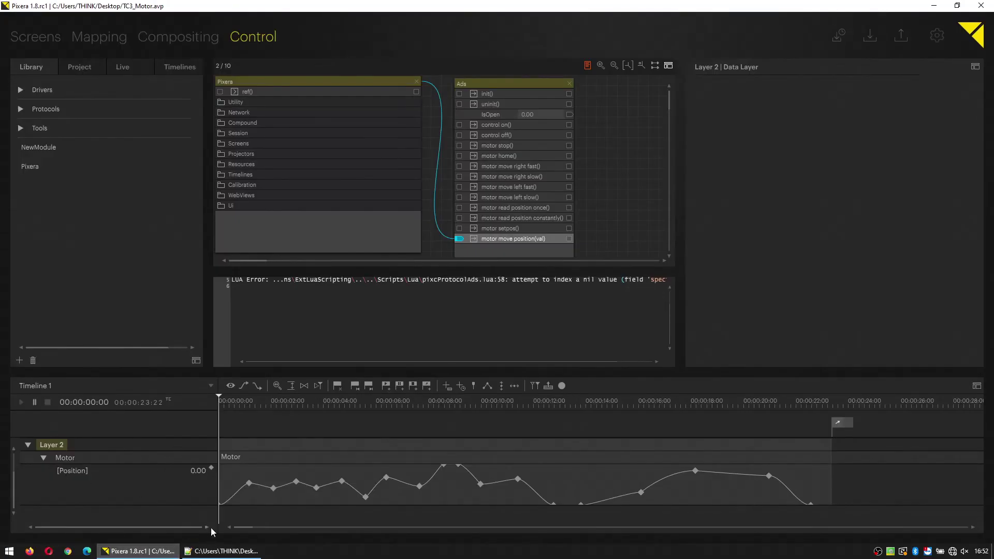
Step: Expand Timelines in the Pixera module down to the Position parameter of Layer 2's Motor node to examine its link to Ads
{"action": "right_click", "coordinate": [69, 470]}
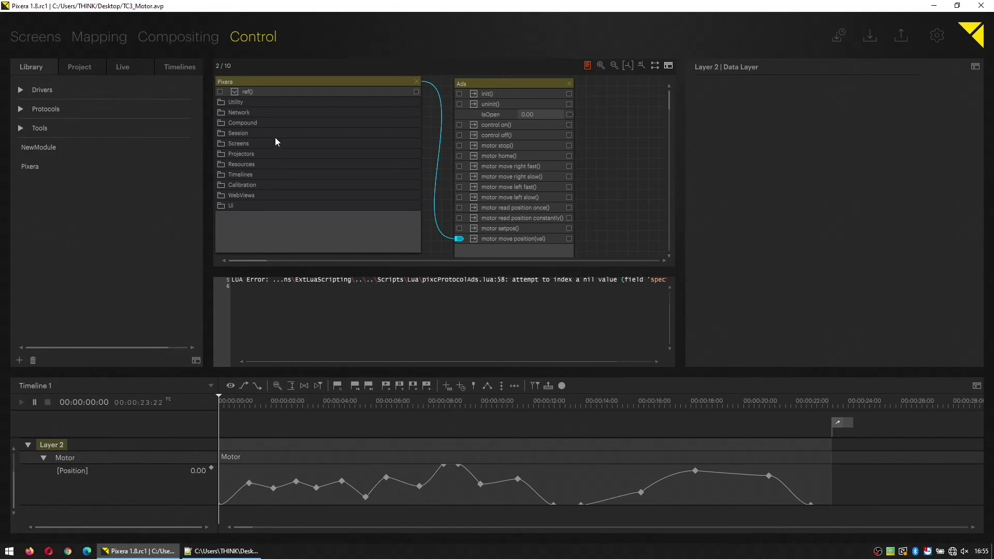
{"action": "left_click", "coordinate": [223, 175]}
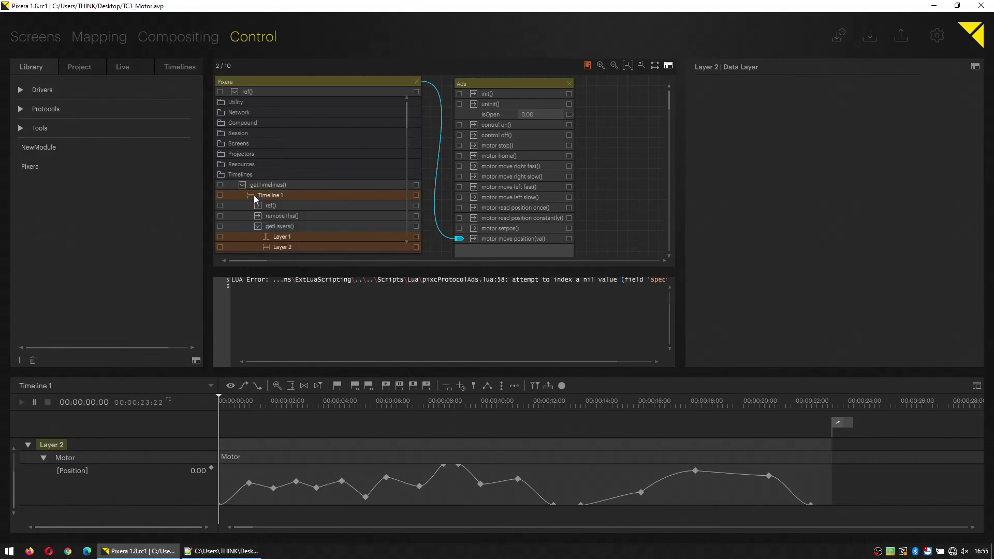
{"action": "scroll", "coordinate": [254, 195], "scroll_direction": "down", "scroll_amount": 3}
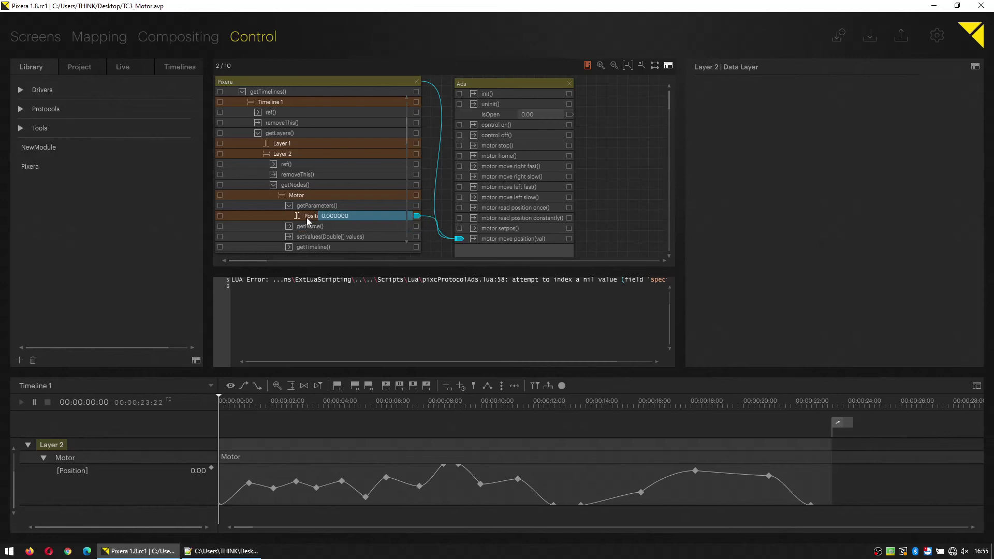
Step: Compare the code of motor move position(val), which receives the timeline value, with that of motor setpos()
{"action": "left_click", "coordinate": [504, 239]}
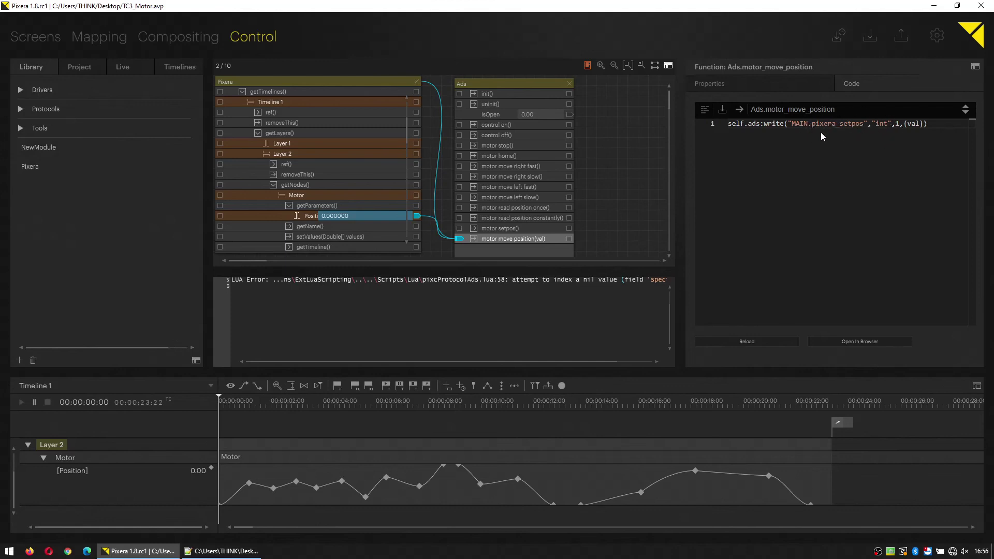
{"action": "key", "text": "Up"}
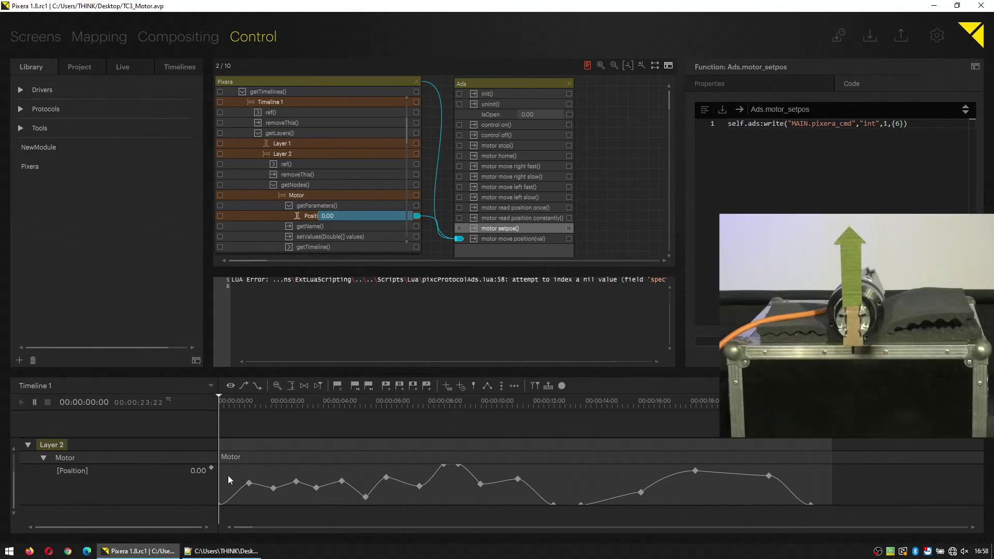
Step: Run motor setpos() and play Timeline 1, pausing and resuming it at several points to drive the motor from the Position curve
{"action": "left_click", "coordinate": [473, 228]}
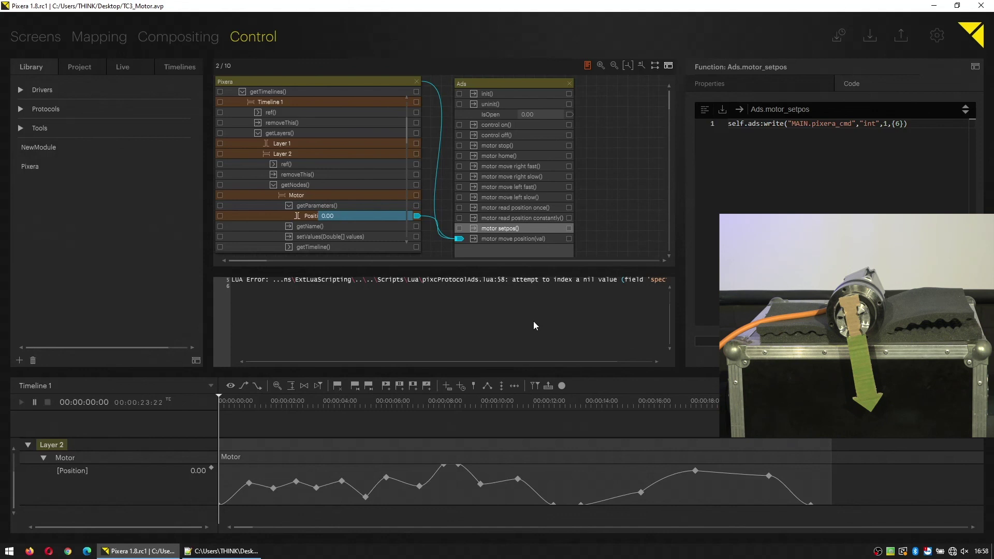
{"action": "key", "text": "space"}
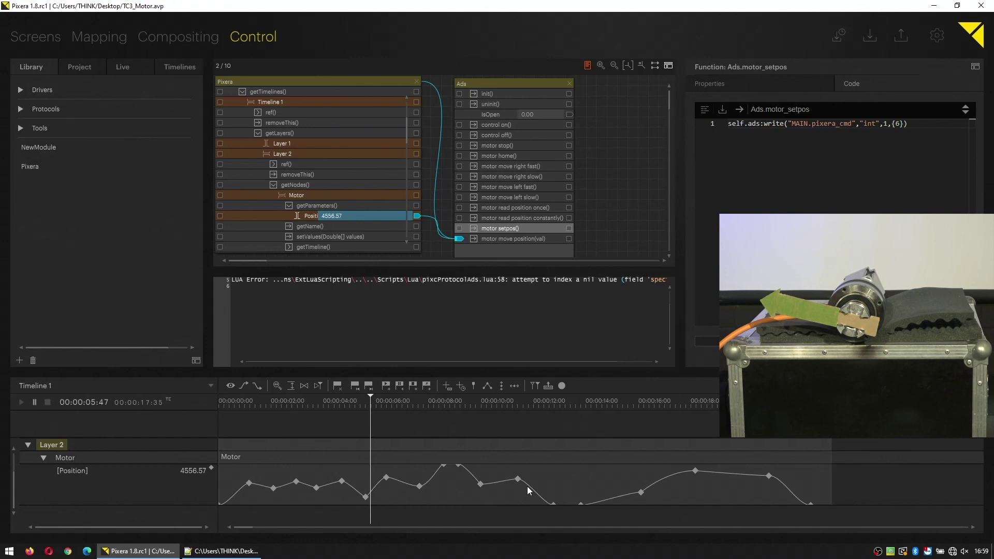
{"action": "key", "text": "space"}
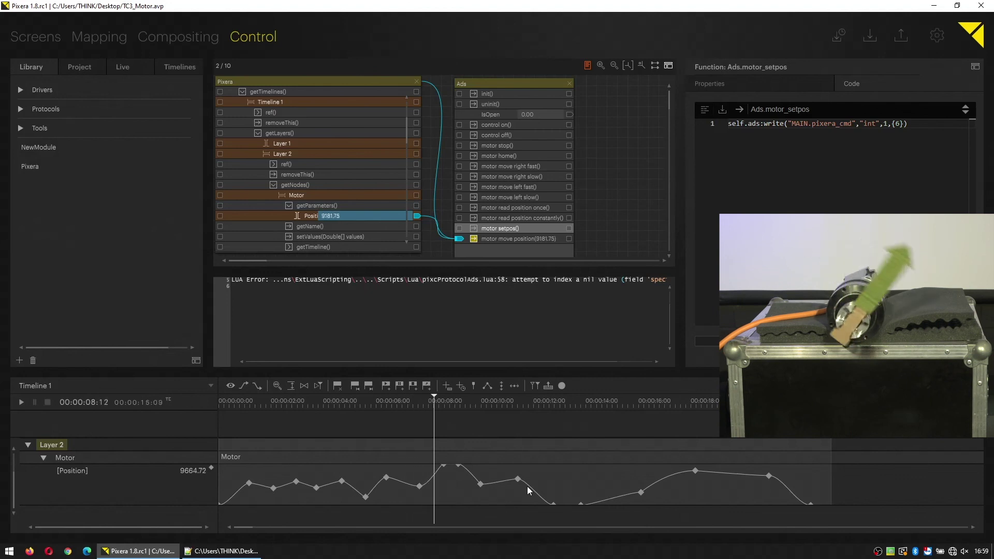
{"action": "key", "text": "space"}
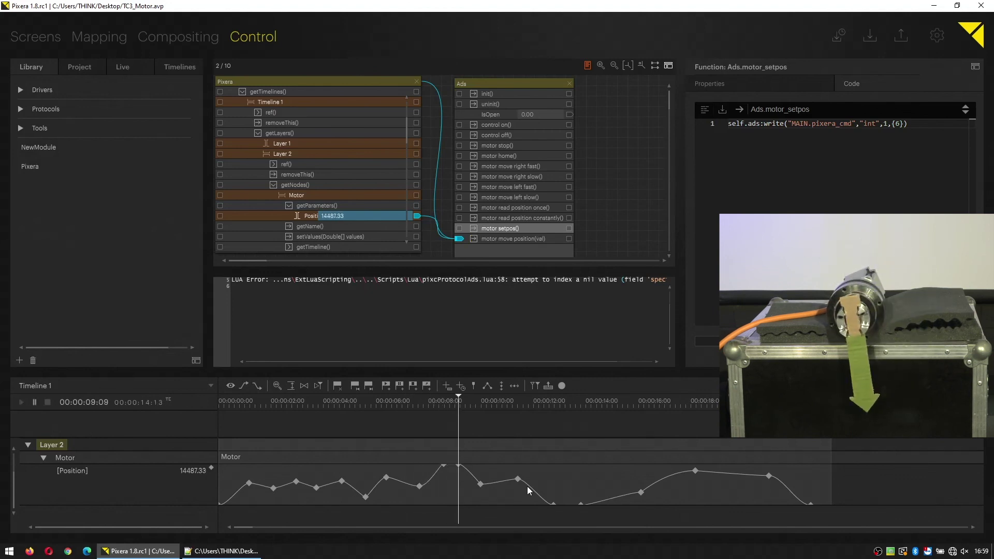
{"action": "key", "text": "space"}
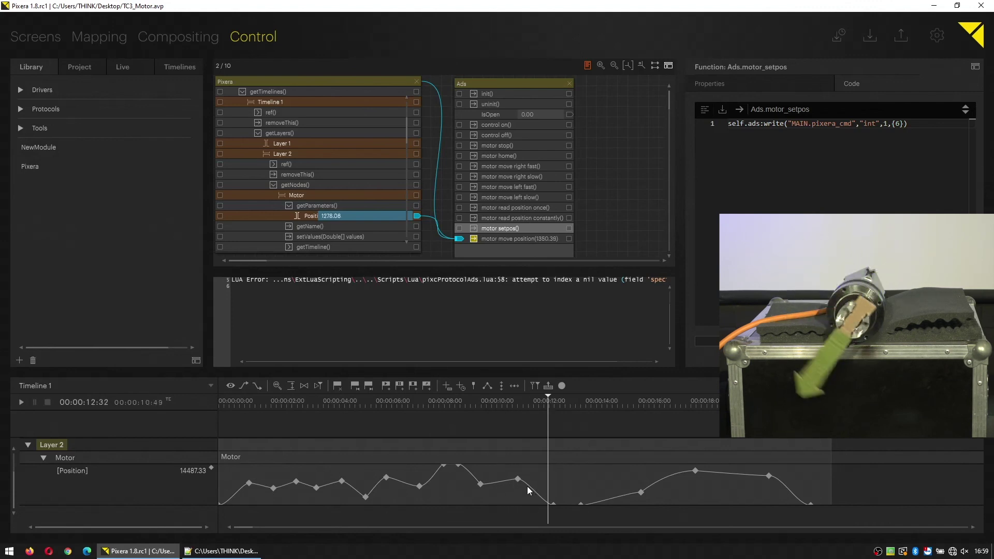
{"action": "key", "text": "space"}
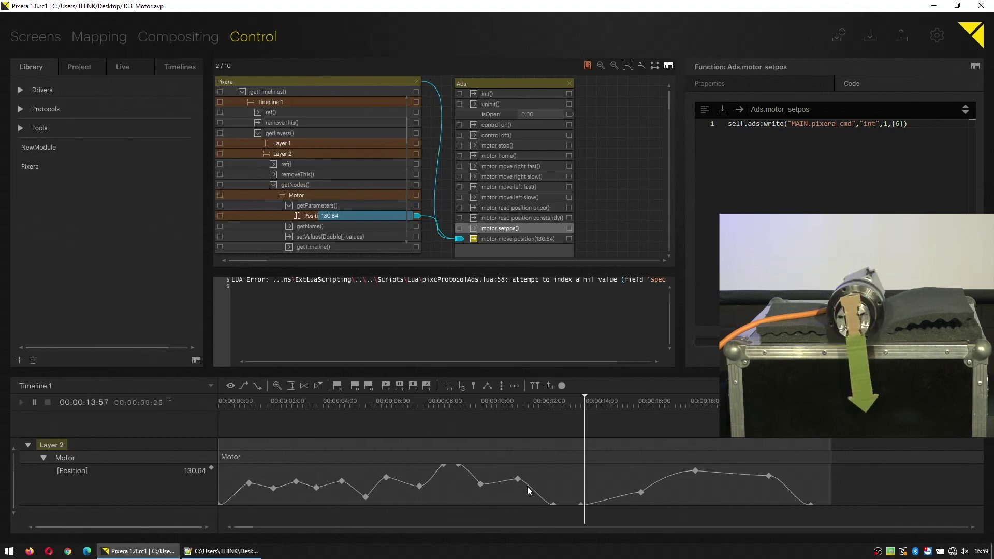